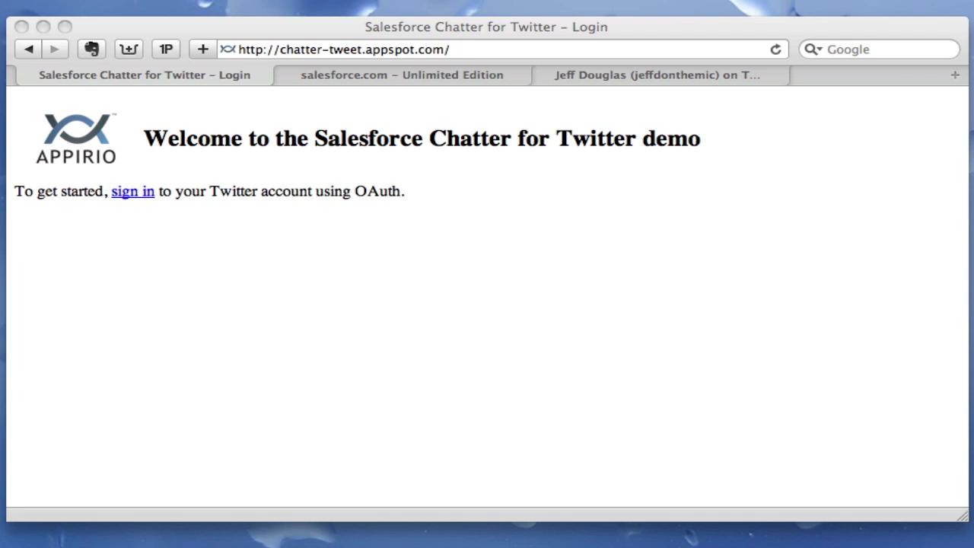
- Sign in through Twitter OAuth and allow Chatter Tweet for Salesforce to access the account
{"action": "left_click", "coordinate": [210, 405]}
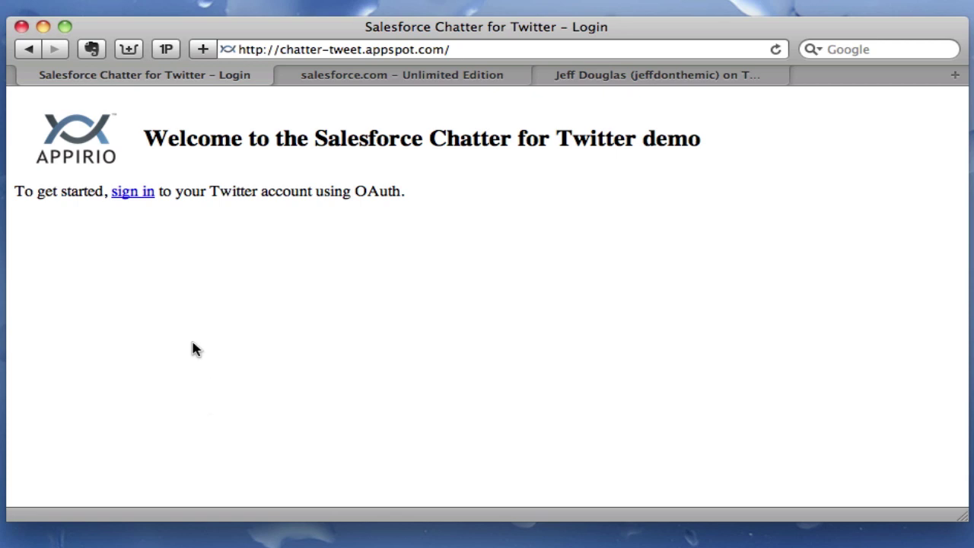
{"action": "left_click", "coordinate": [132, 195]}
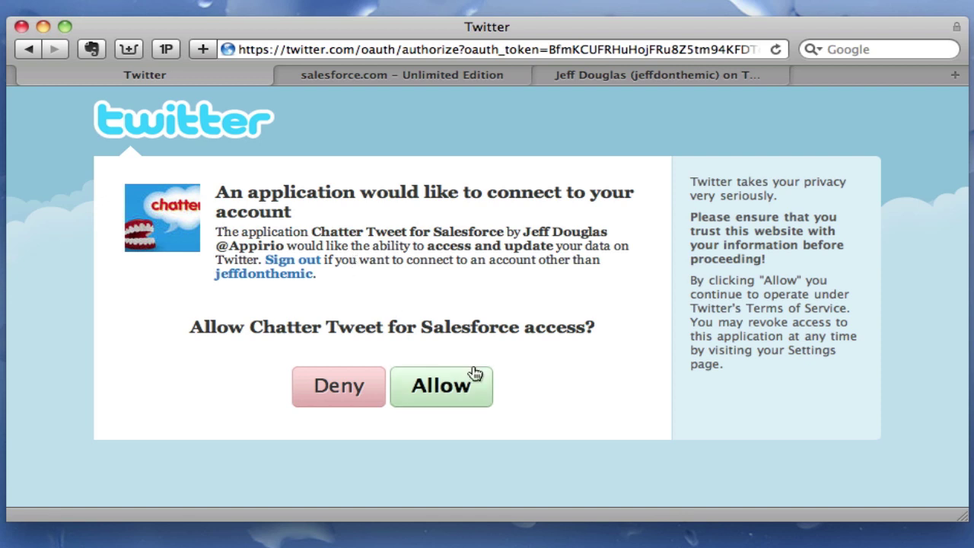
{"action": "left_click", "coordinate": [449, 389]}
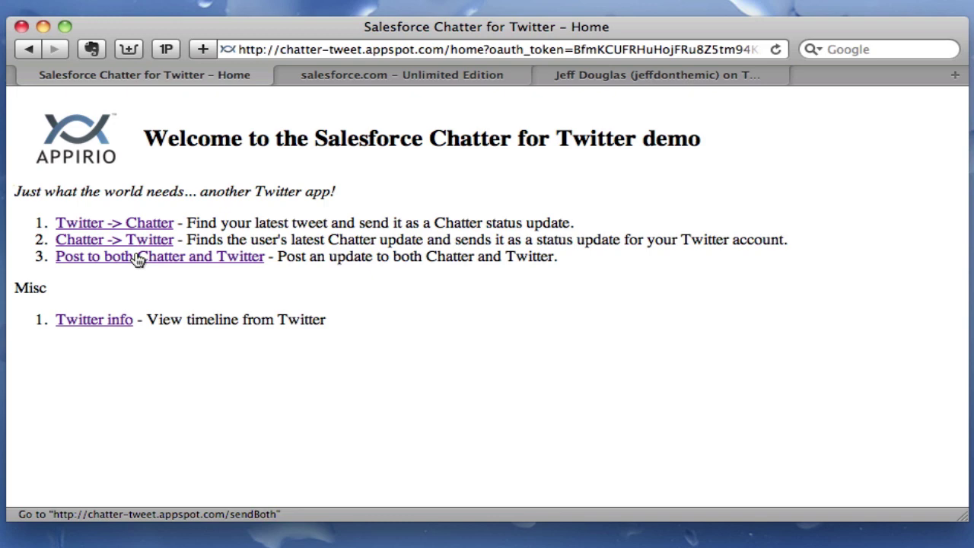
{"action": "left_click", "coordinate": [402, 79]}
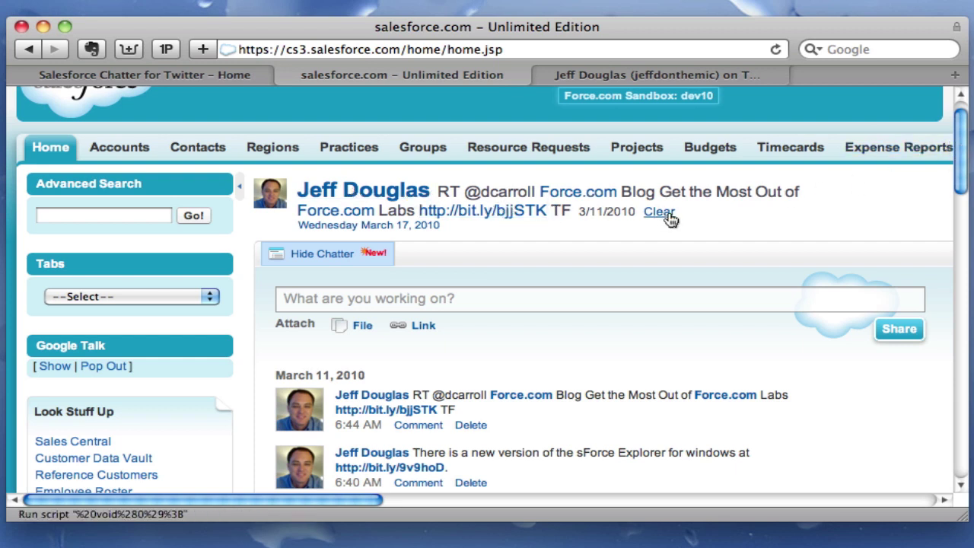
{"action": "left_click", "coordinate": [637, 76]}
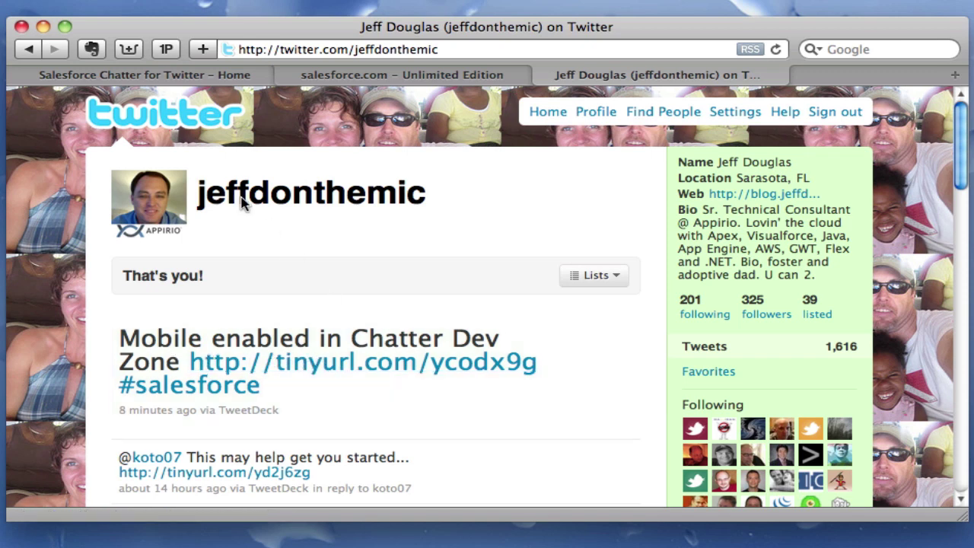
{"action": "left_click", "coordinate": [135, 75]}
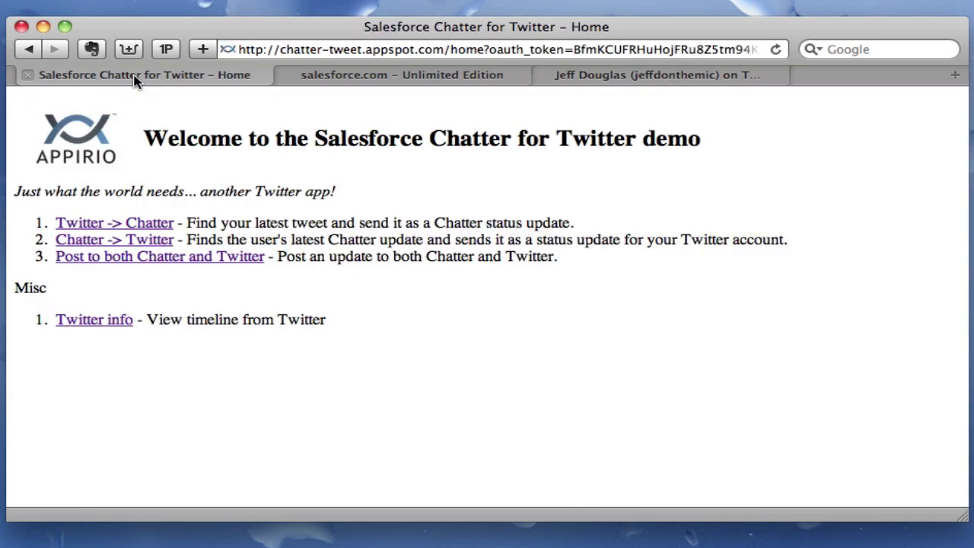
- Send the 'Mobile enabled in Chatter Dev Zone' tweet to Chatter and confirm it in the reloaded Salesforce feed
{"action": "left_click", "coordinate": [133, 226]}
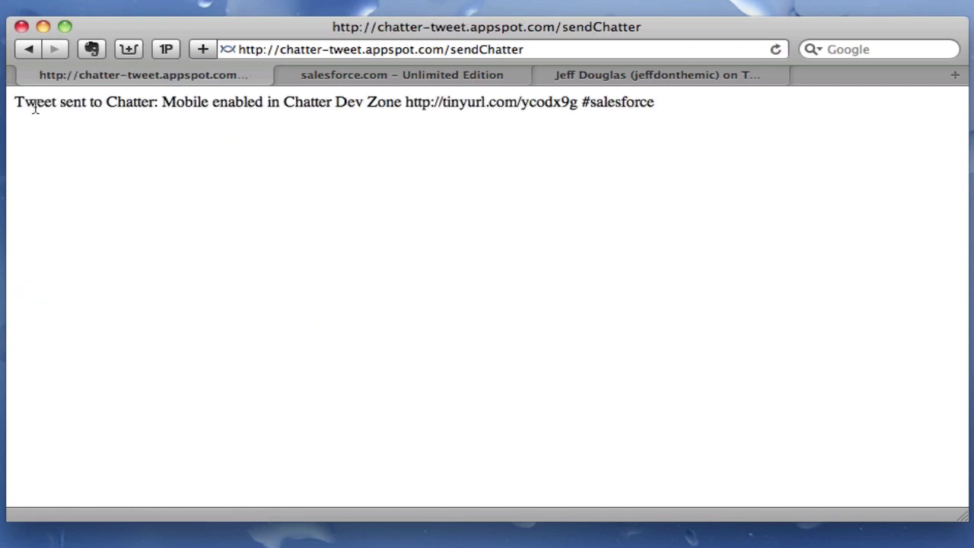
{"action": "left_click_drag", "start_coordinate": [26, 106], "coordinate": [94, 105]}
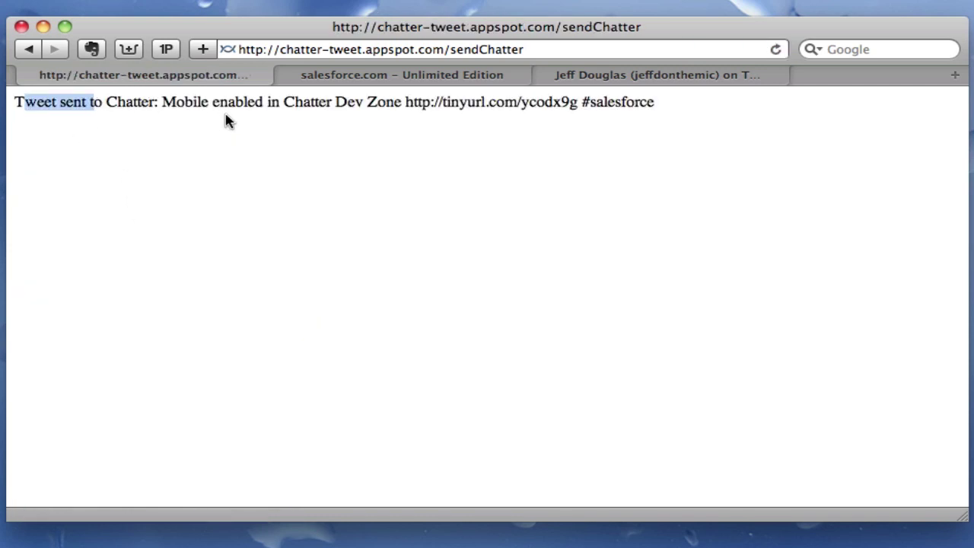
{"action": "left_click", "coordinate": [384, 76]}
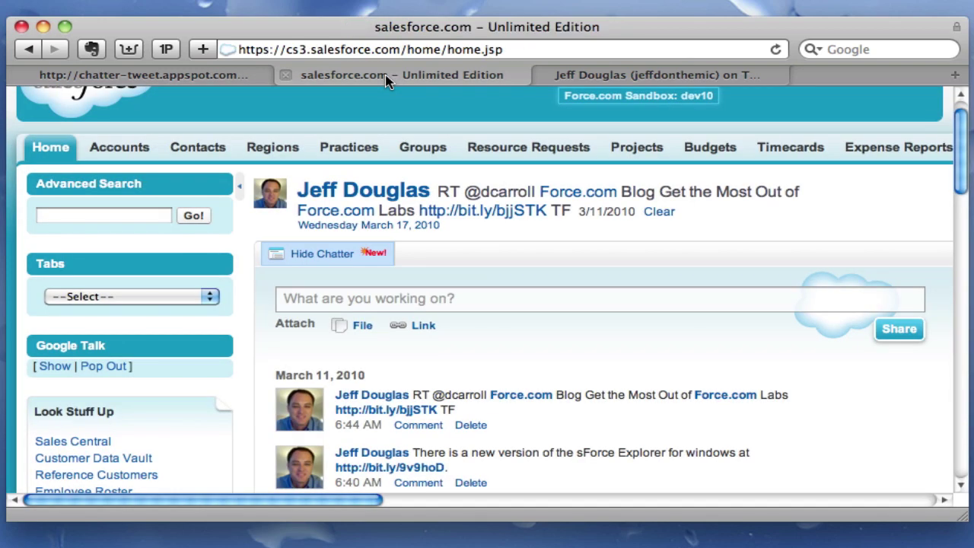
{"action": "left_click", "coordinate": [775, 49]}
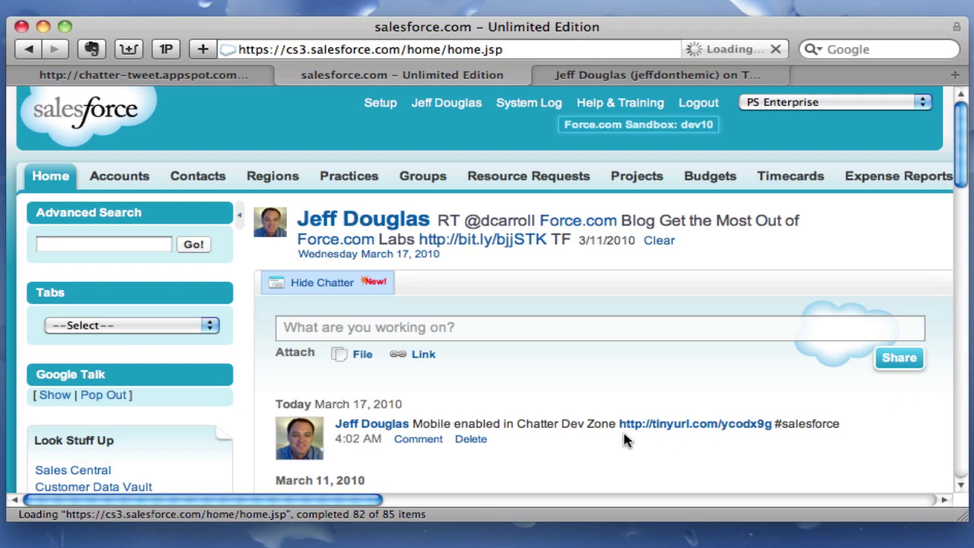
{"action": "scroll", "coordinate": [524, 440], "scroll_direction": "down", "scroll_amount": 1}
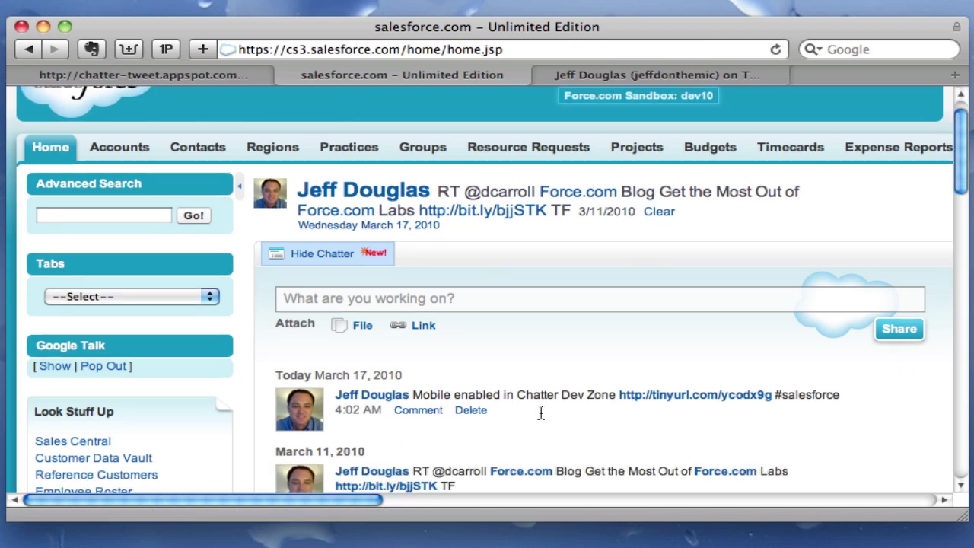
{"action": "left_click_drag", "start_coordinate": [541, 411], "coordinate": [337, 402]}
{"action": "left_click", "coordinate": [574, 442]}
{"action": "left_click", "coordinate": [167, 76]}
- Delete the 'Mobile enabled in Chatter Dev Zone' post from the Salesforce Chatter feed
{"action": "left_click", "coordinate": [34, 50]}
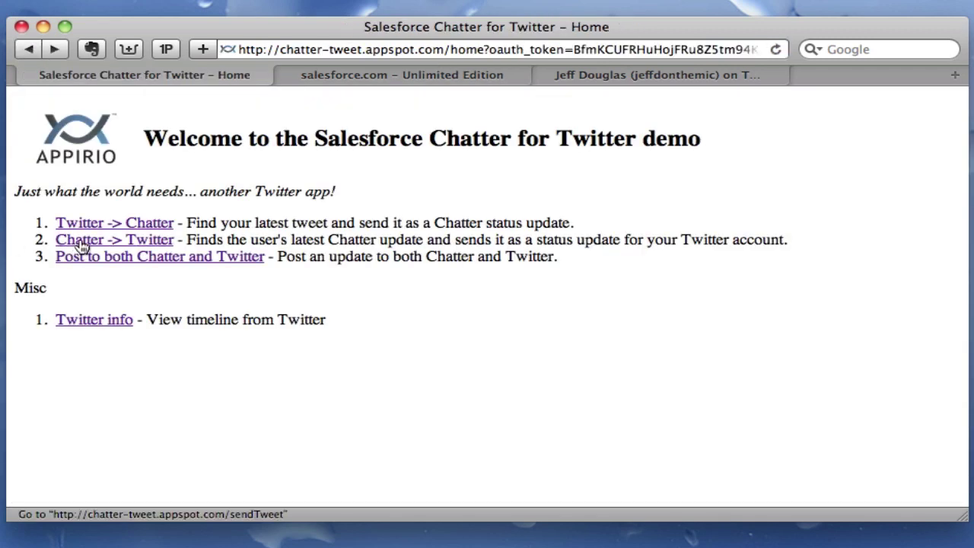
{"action": "left_click", "coordinate": [384, 81]}
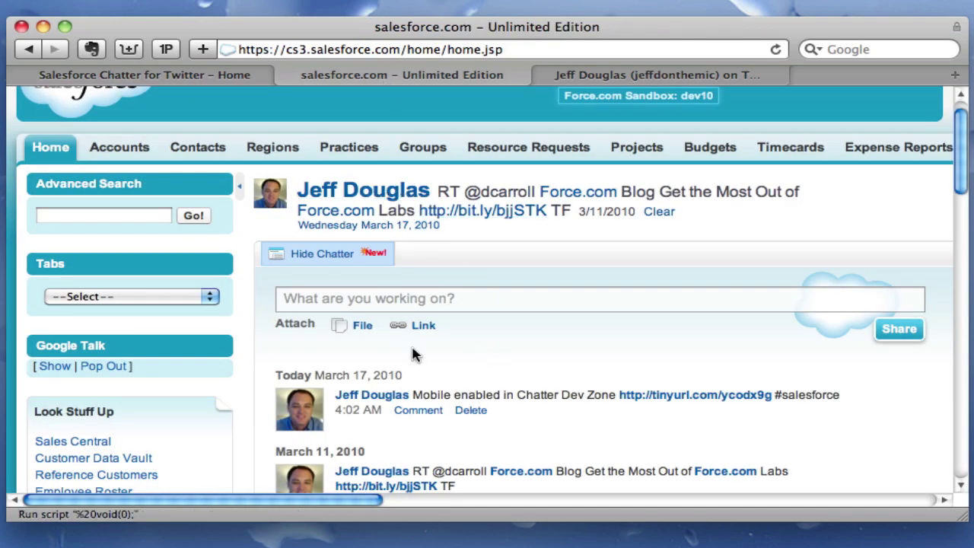
{"action": "left_click", "coordinate": [468, 411]}
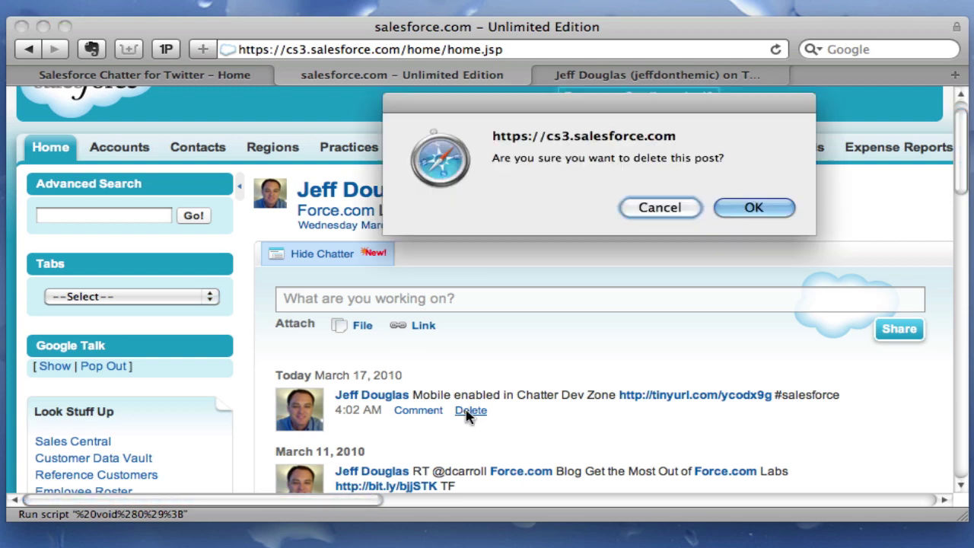
{"action": "left_click", "coordinate": [779, 213]}
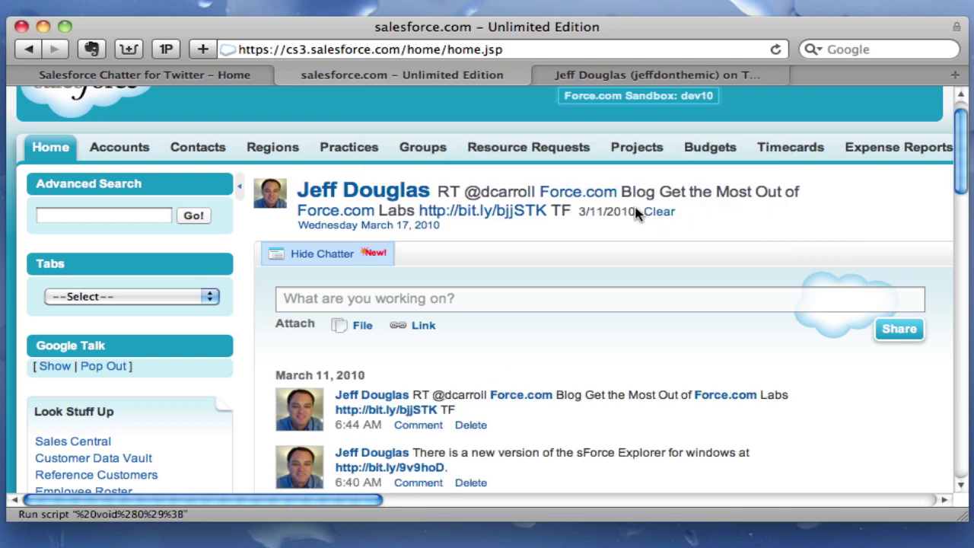
{"action": "left_click", "coordinate": [135, 76]}
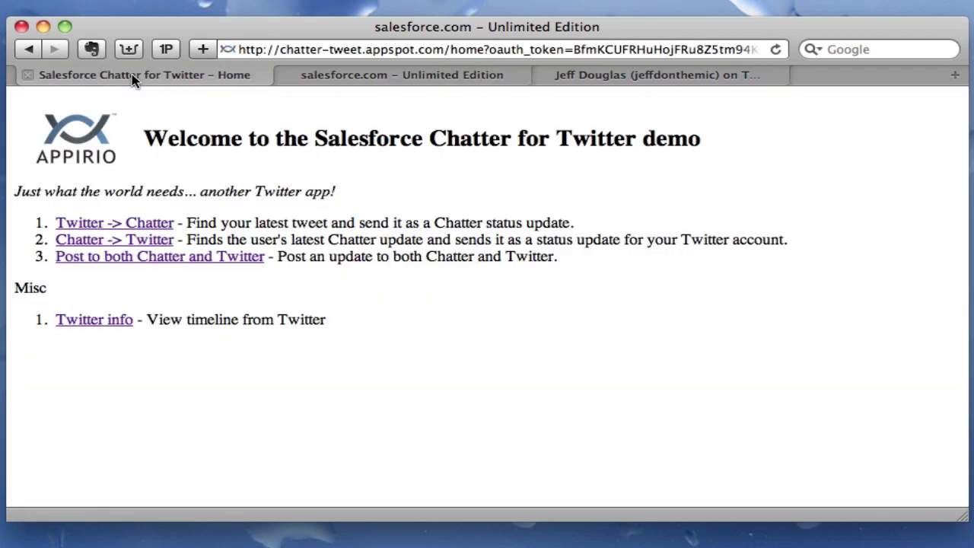
- Send the Force.com Labs retweet to Twitter and confirm it tops the reloaded profile
{"action": "left_click", "coordinate": [104, 244]}
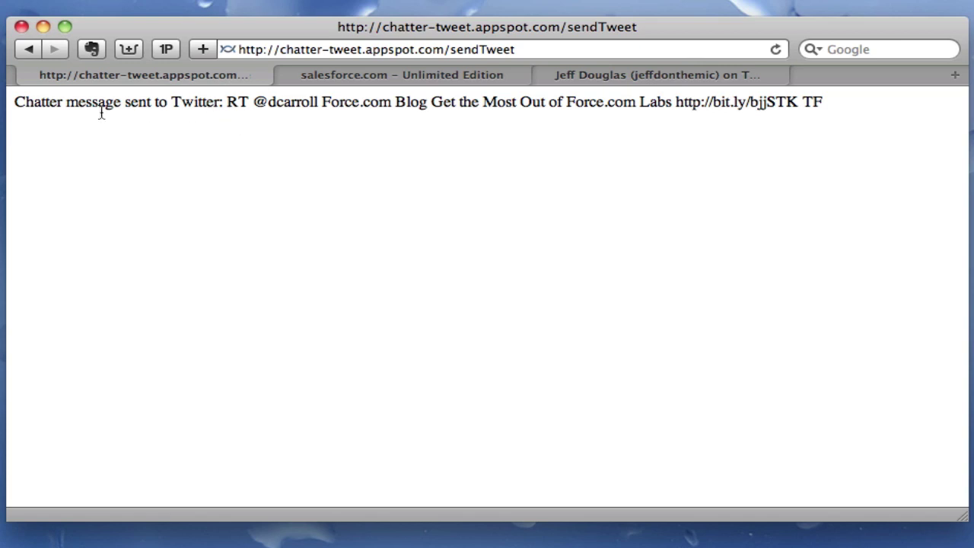
{"action": "left_click", "coordinate": [641, 76]}
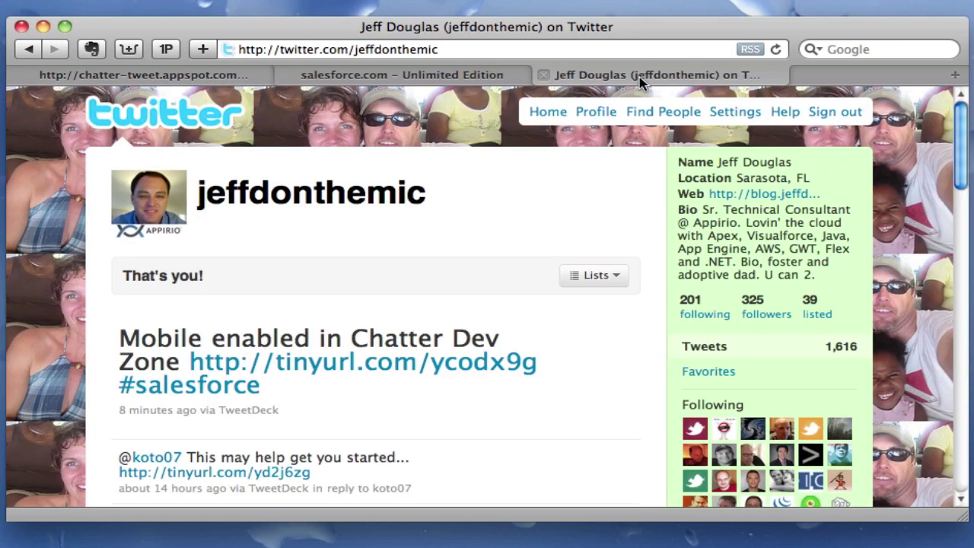
{"action": "left_click", "coordinate": [778, 50]}
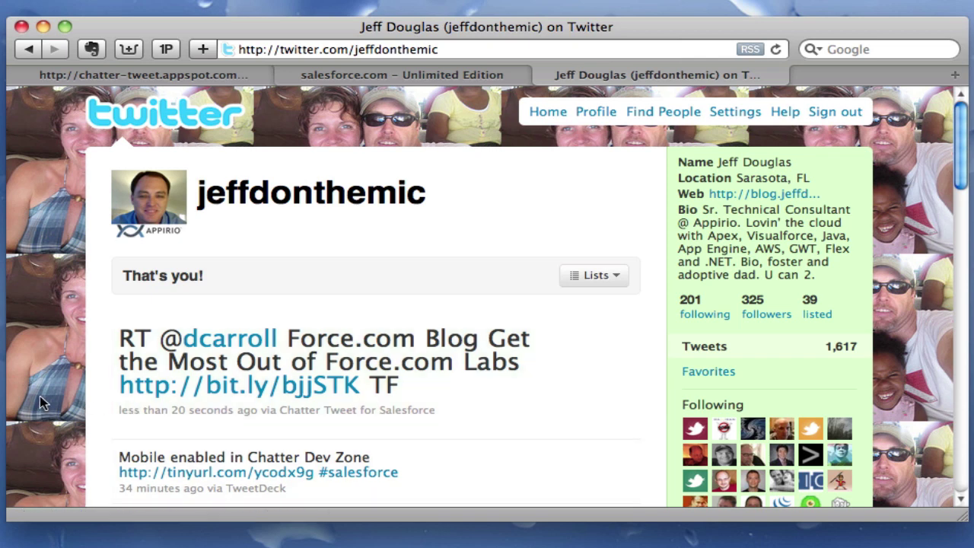
{"action": "left_click", "coordinate": [163, 76]}
- Submit 'Building app for Chatter is Fun!!!' through the post-to-both-Chatter-and-Twitter form
{"action": "left_click", "coordinate": [33, 54]}
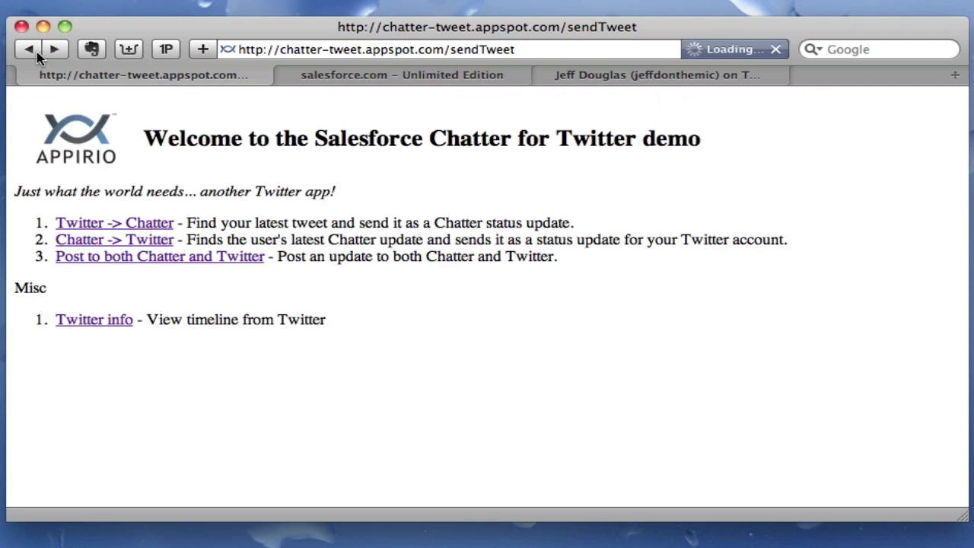
{"action": "left_click", "coordinate": [131, 259]}
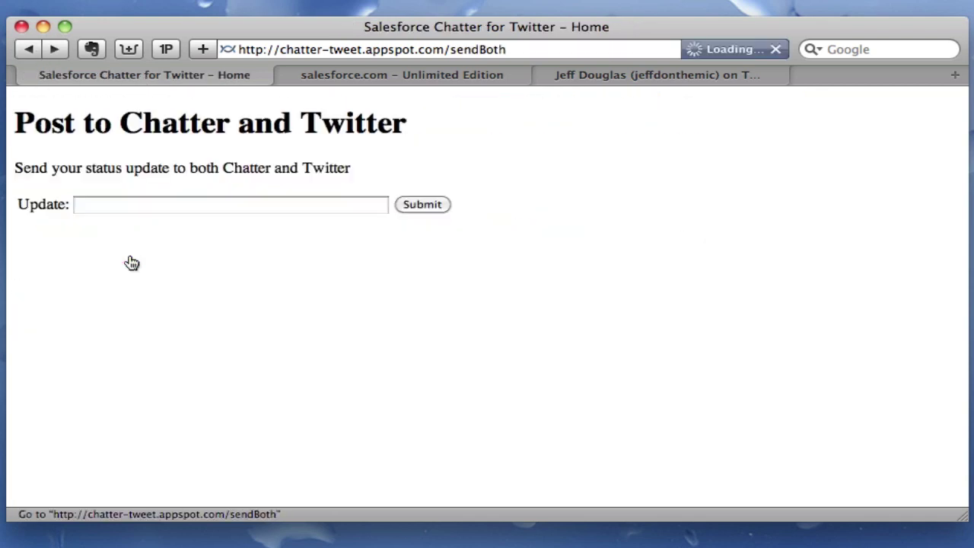
{"action": "left_click", "coordinate": [163, 206]}
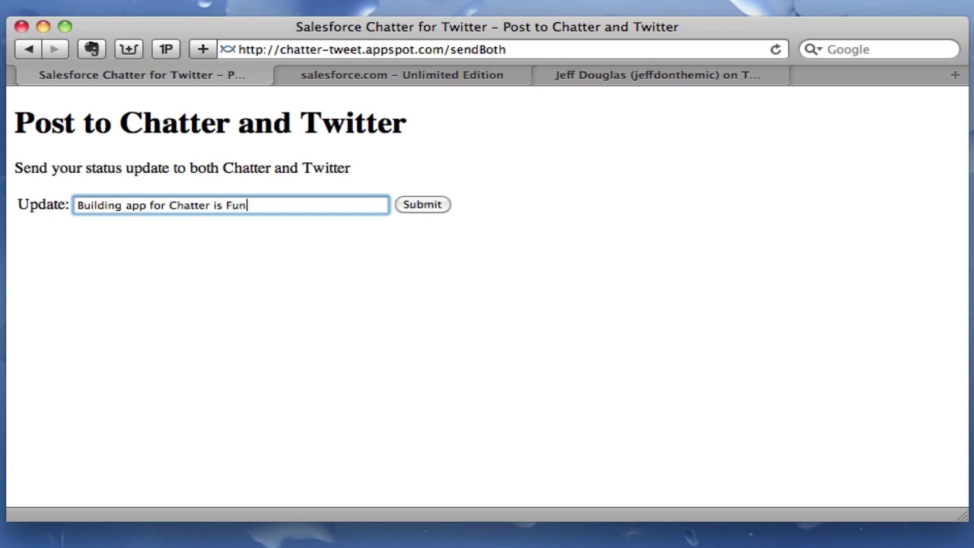
{"action": "left_click", "coordinate": [421, 205]}
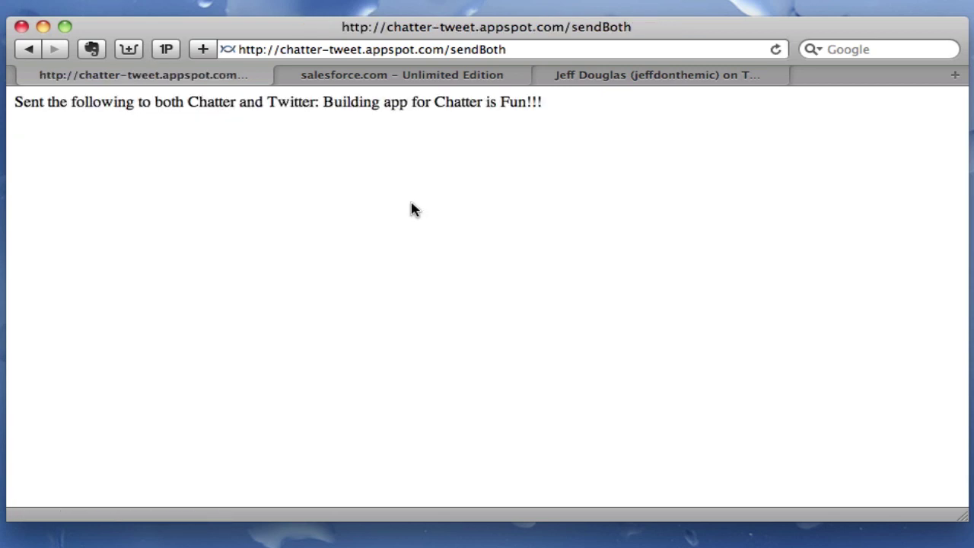
- Reload the Chatter feed and Twitter profile to confirm 'Building app for Chatter is Fun!!!' appears in both
{"action": "left_click", "coordinate": [467, 78]}
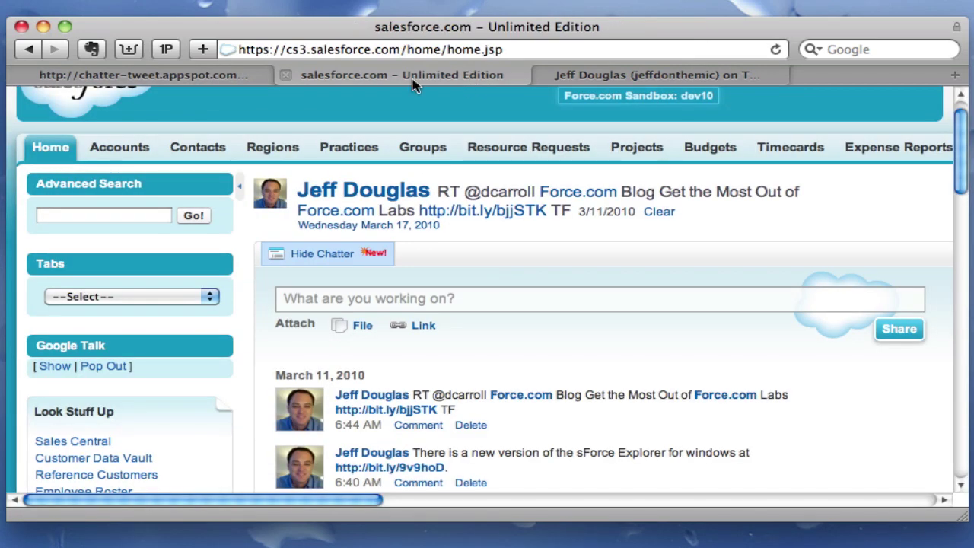
{"action": "left_click", "coordinate": [775, 50]}
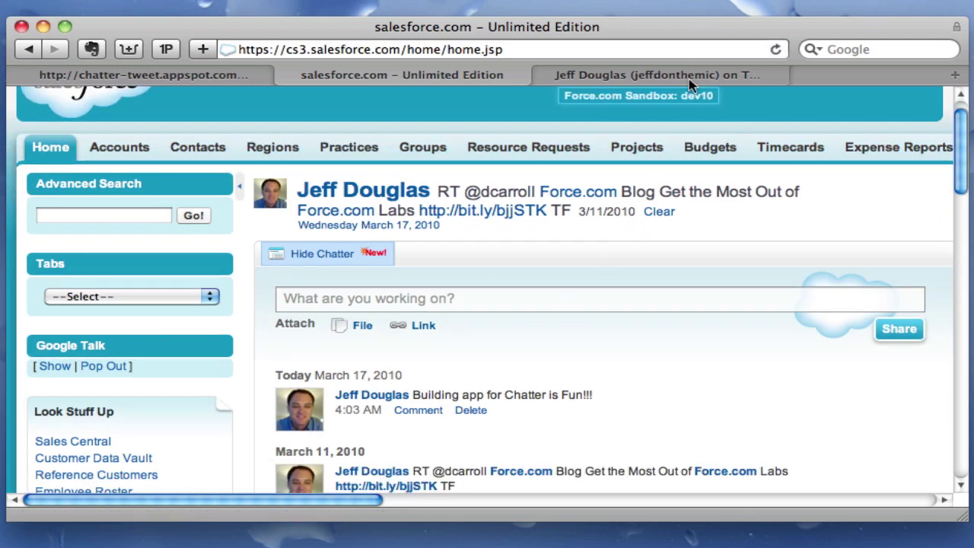
{"action": "left_click", "coordinate": [687, 75]}
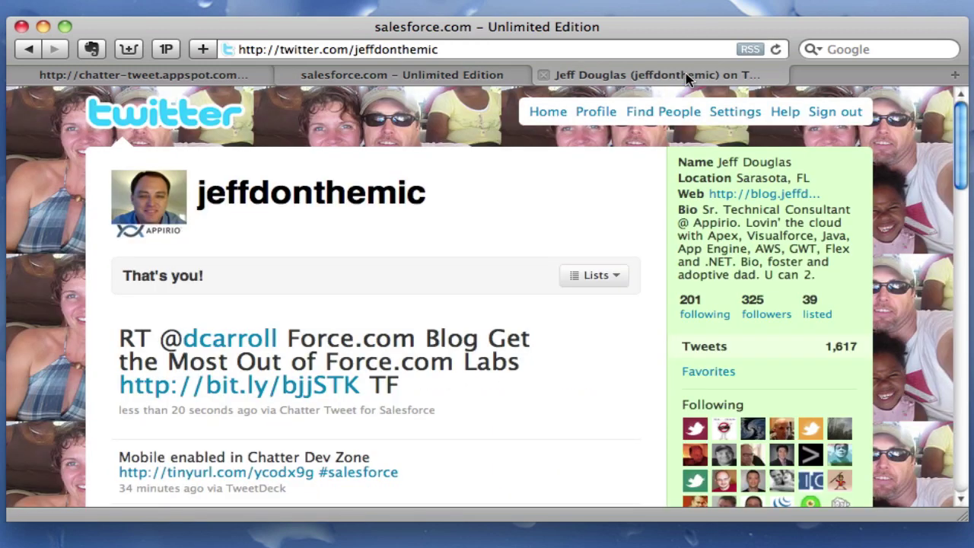
{"action": "left_click", "coordinate": [776, 49]}
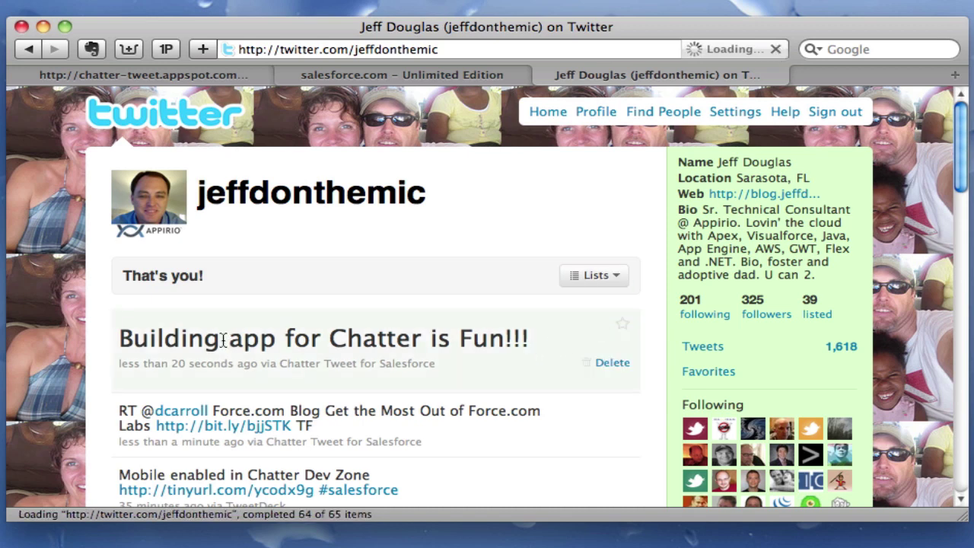
{"action": "left_click", "coordinate": [131, 71]}
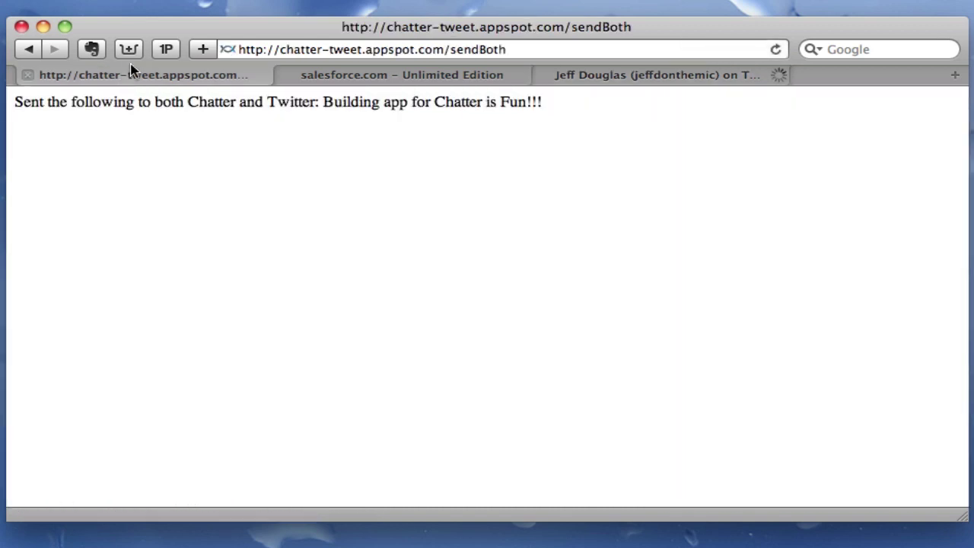
{"action": "left_click", "coordinate": [30, 52]}
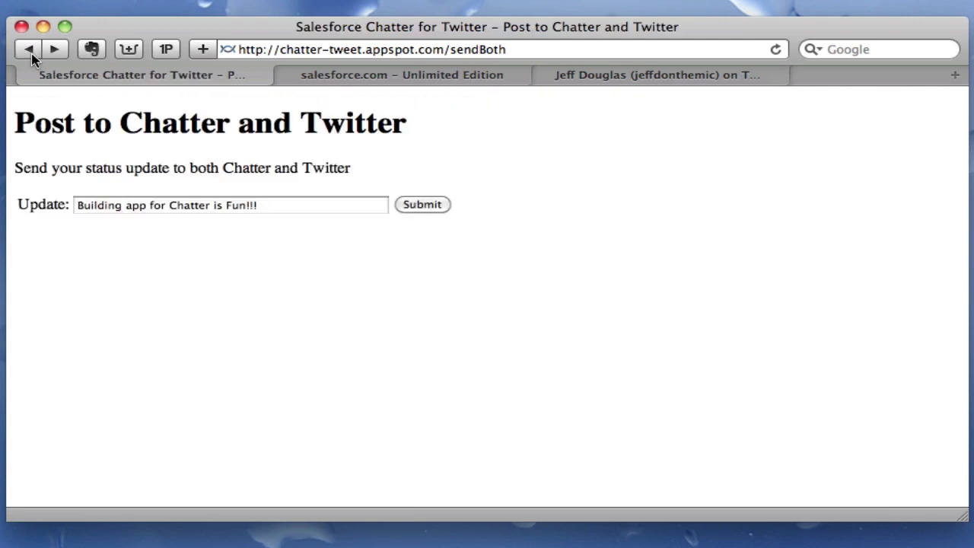